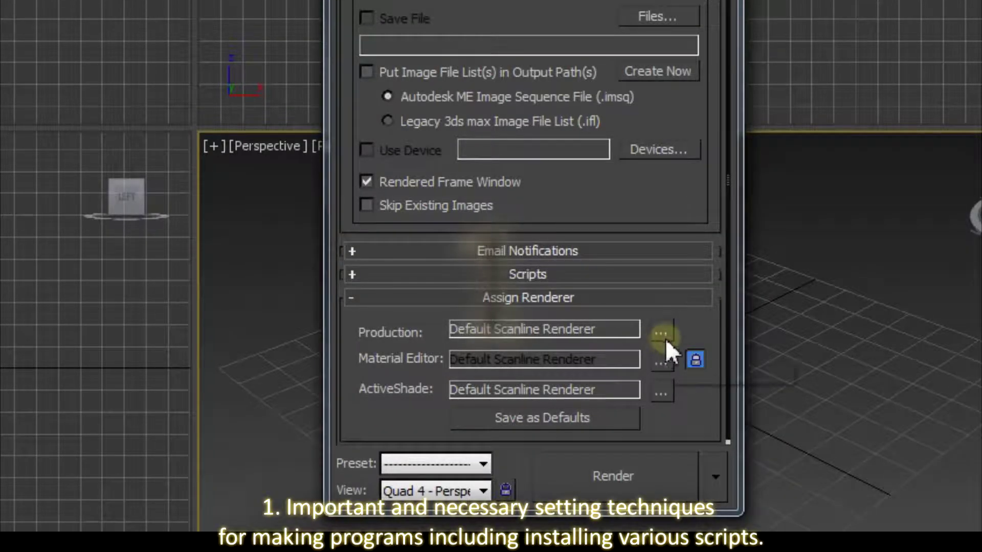
Make Corona 1.5 (hotfix 2) the production renderer and drag a box out from the grid origin.
click(663, 335)
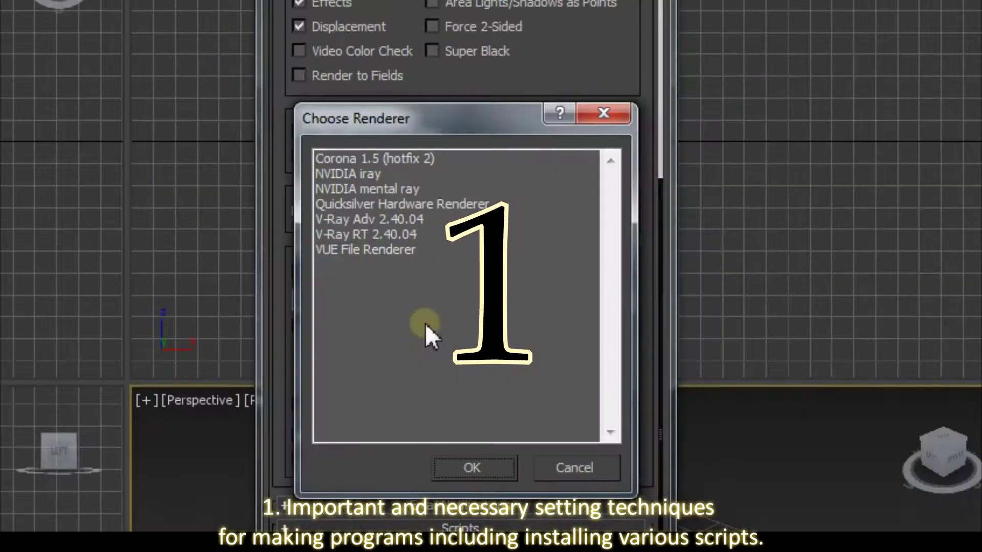
click(403, 160)
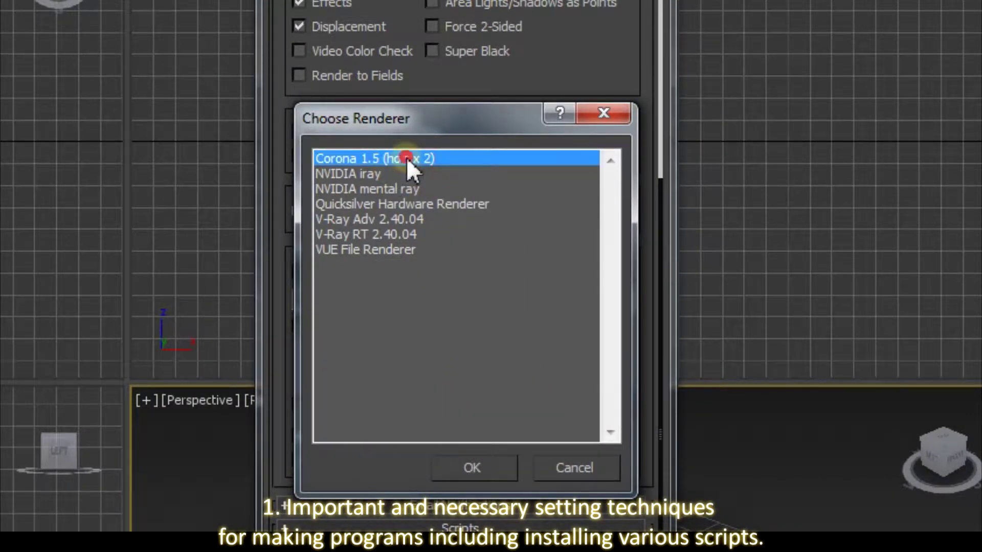
click(406, 158)
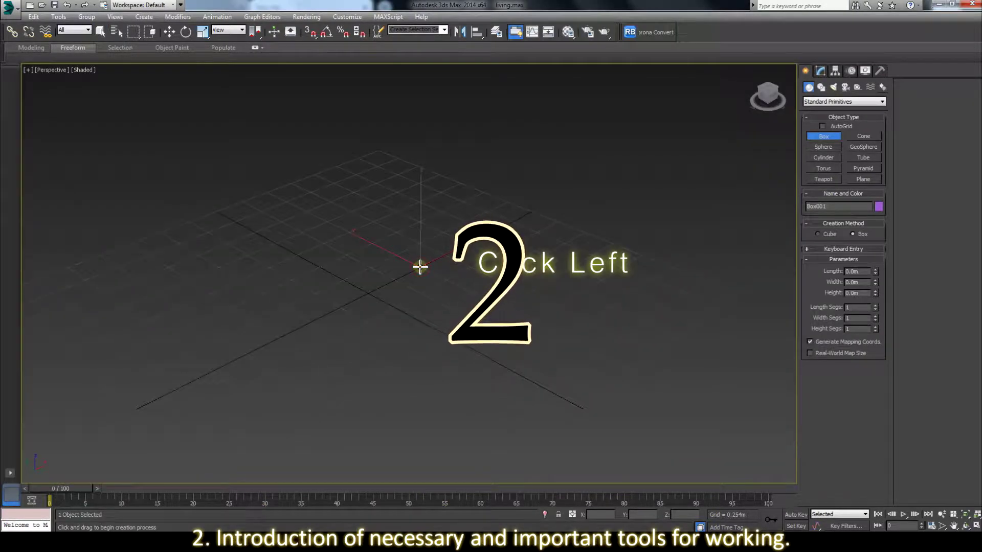
drag(420, 267, 447, 401)
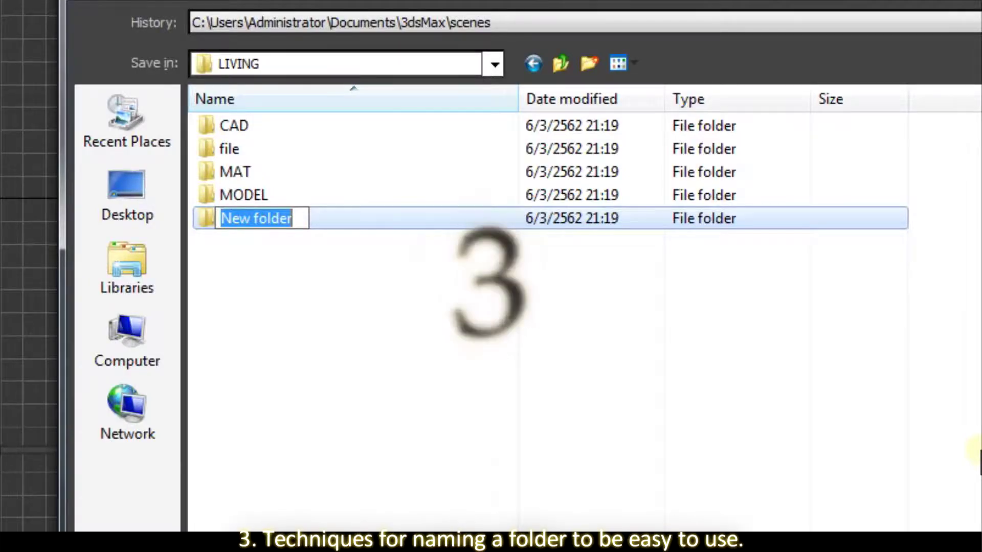
Name the new folder in LIVING PERSPECTIVE.
text(PERSPECTIVE)
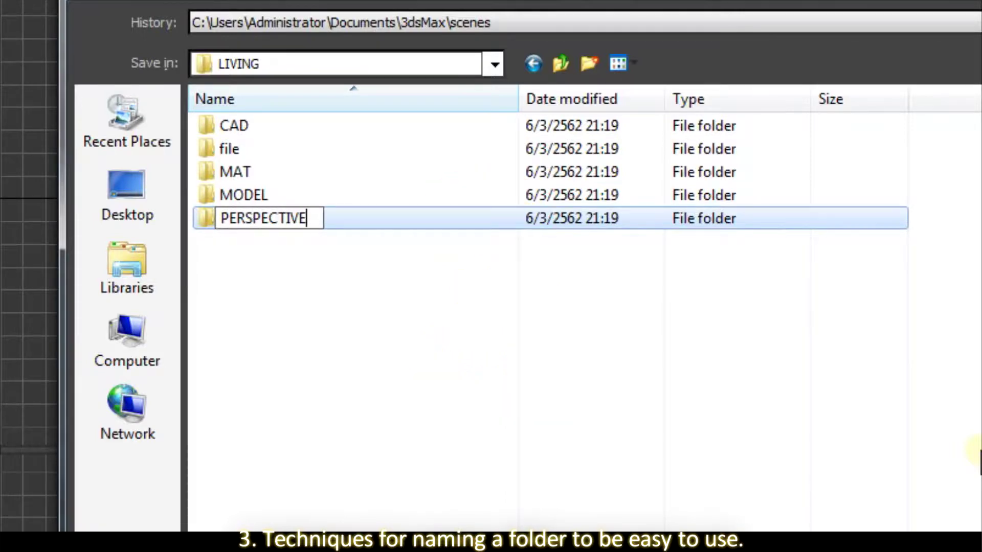
Confirm the PERSPECTIVE folder name, then Boolean-cut an opening through the wall with a box.
key(Return)
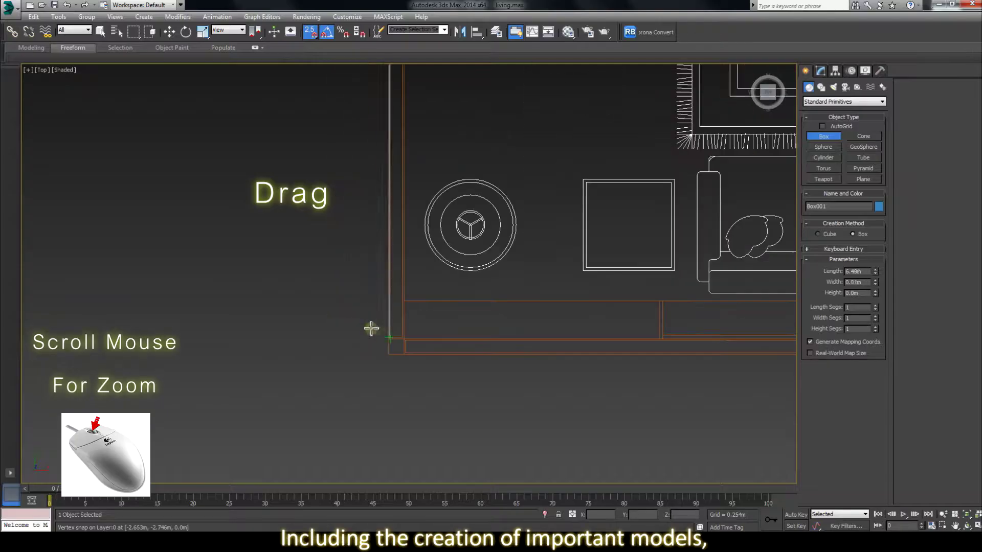
drag(370, 329, 409, 344)
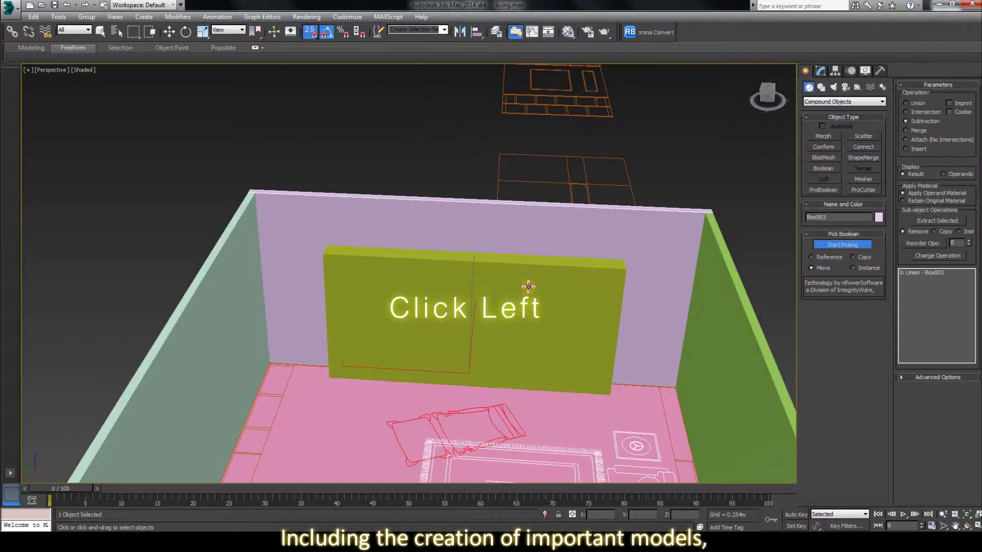
click(528, 287)
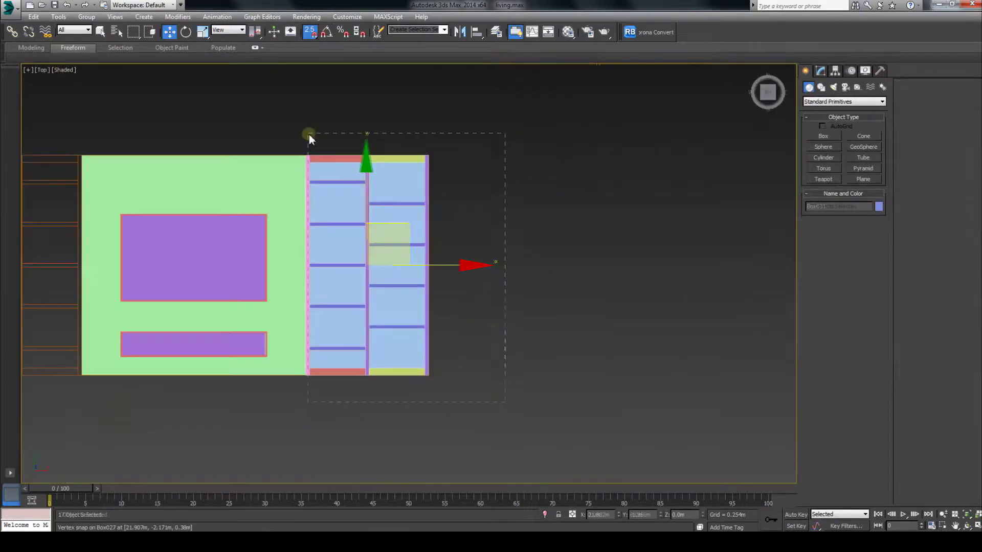
Clone the right-hand cabinet as one copy onto the left side.
alt+drag(288, 403, 197, 156)
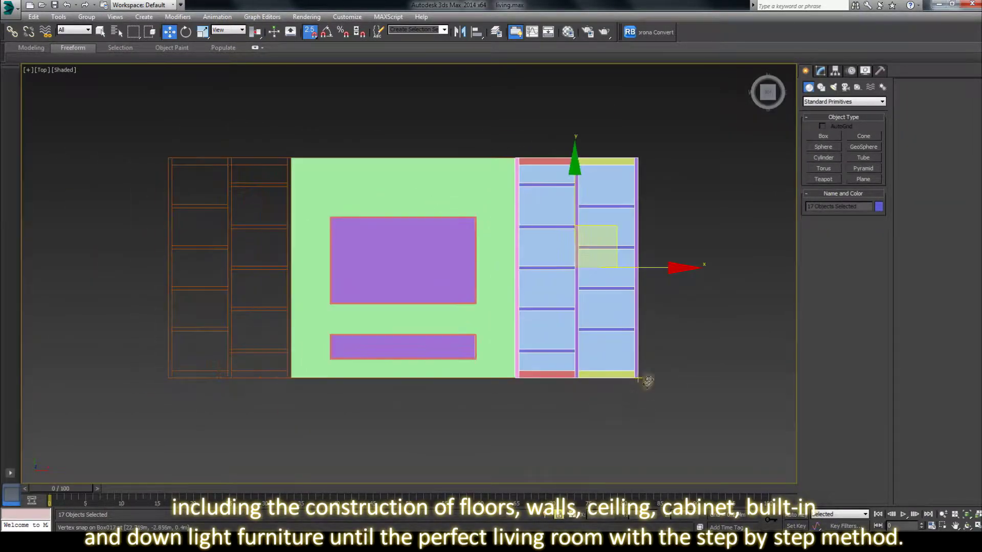
mouse_move(641, 379)
shift+mouse_down()
mouse_move(397, 337)
mouse_move(295, 379)
shift+mouse_up()
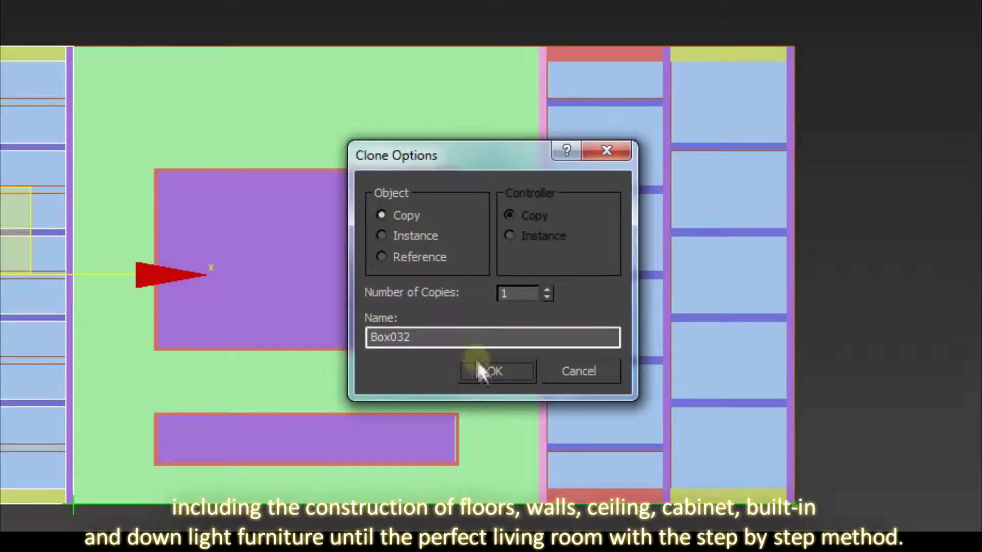
click(478, 362)
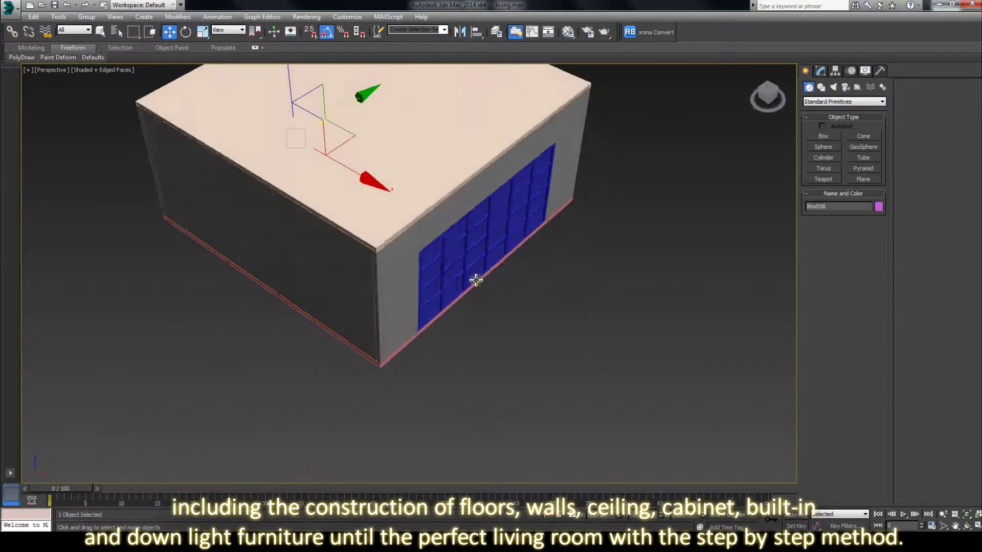
Hide the cutting box to reveal the room.
alt+middle_drag(491, 289, 303, 268)
right_click(403, 172)
click(443, 138)
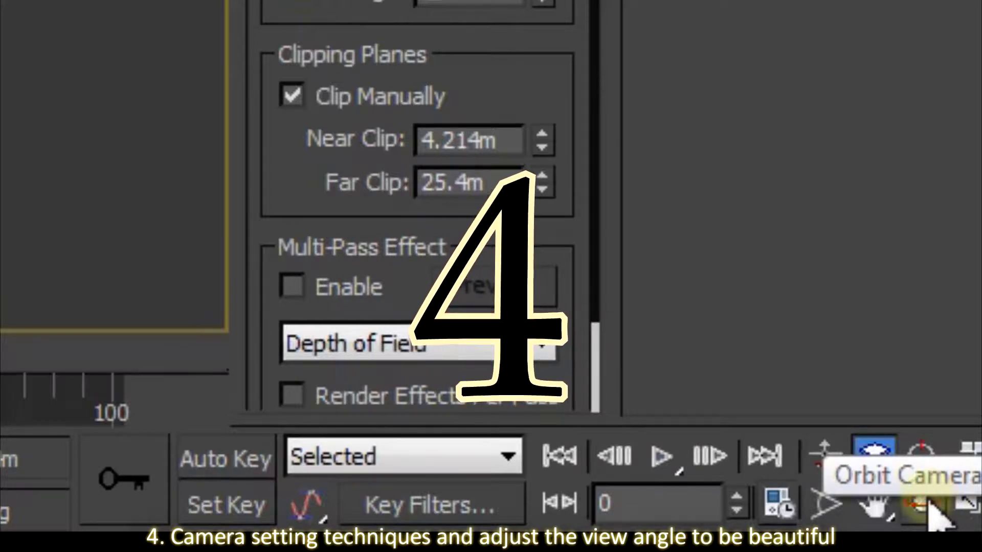
Orbit the camera slightly to reframe the room and apply a Camera Correction modifier.
click(923, 503)
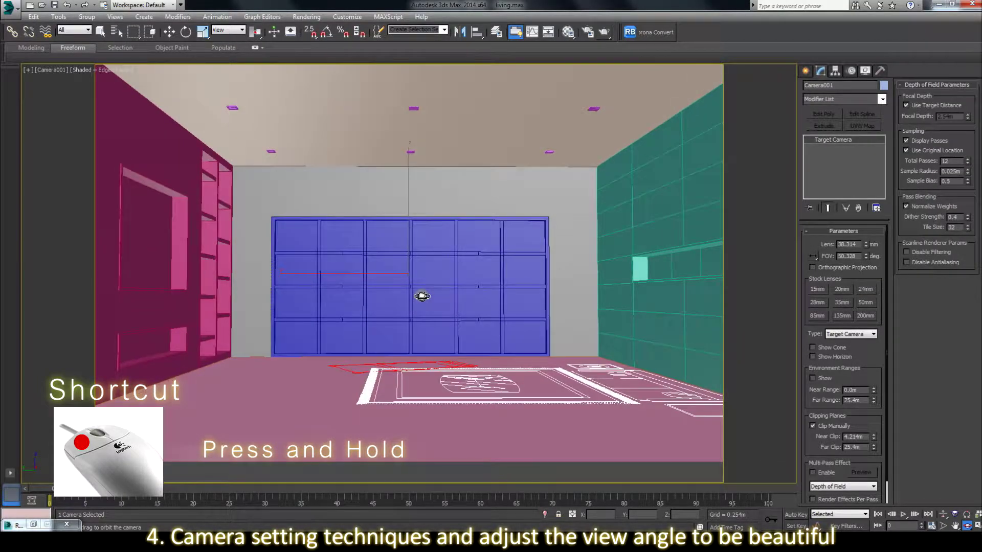
drag(422, 298, 463, 214)
right_click(462, 213)
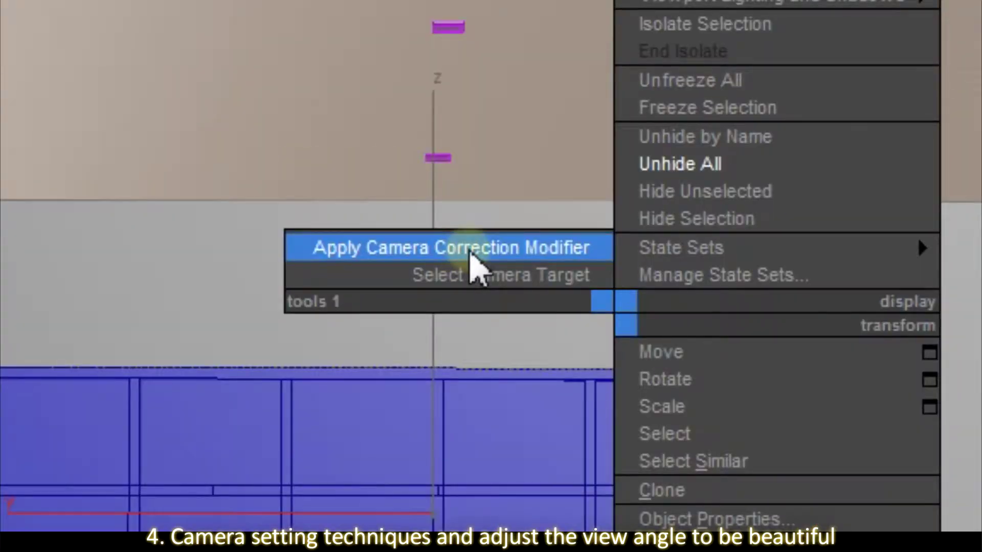
click(419, 194)
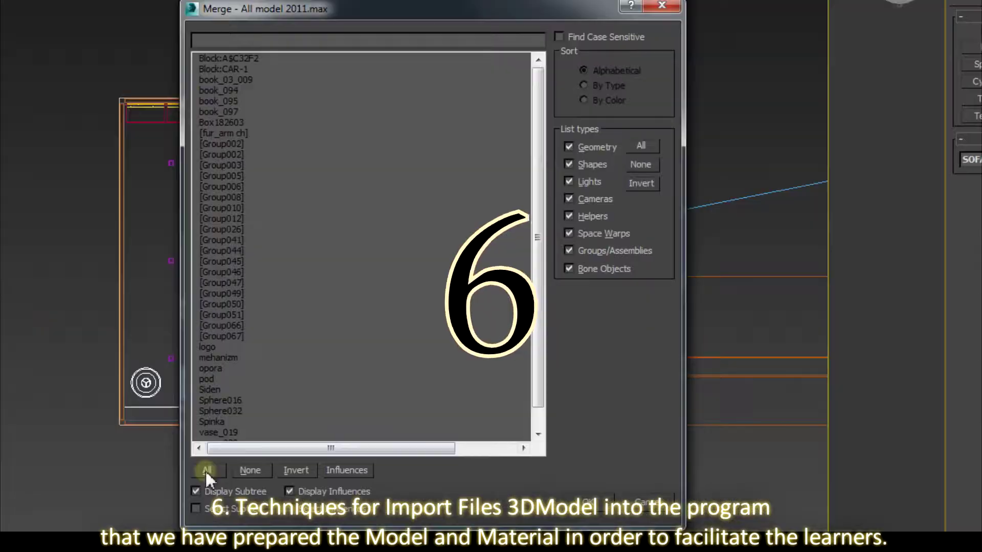
Merge all objects from All model 2011.max and view them shaded in Perspective.
click(206, 470)
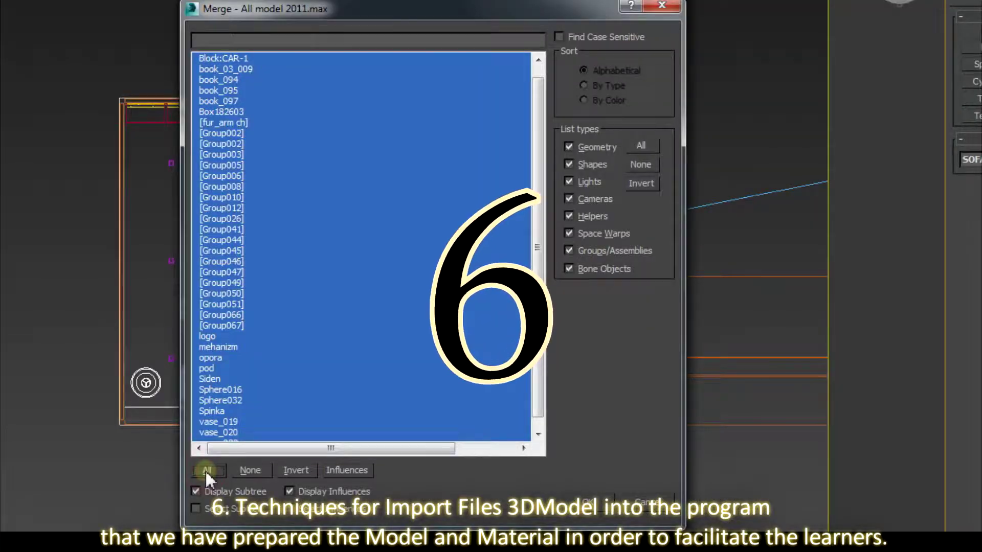
click(587, 507)
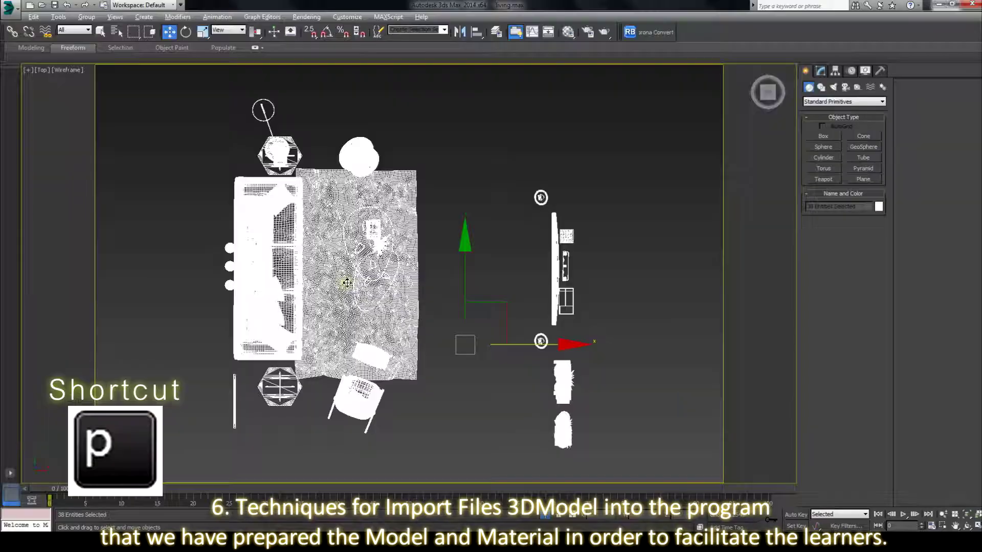
key(p)
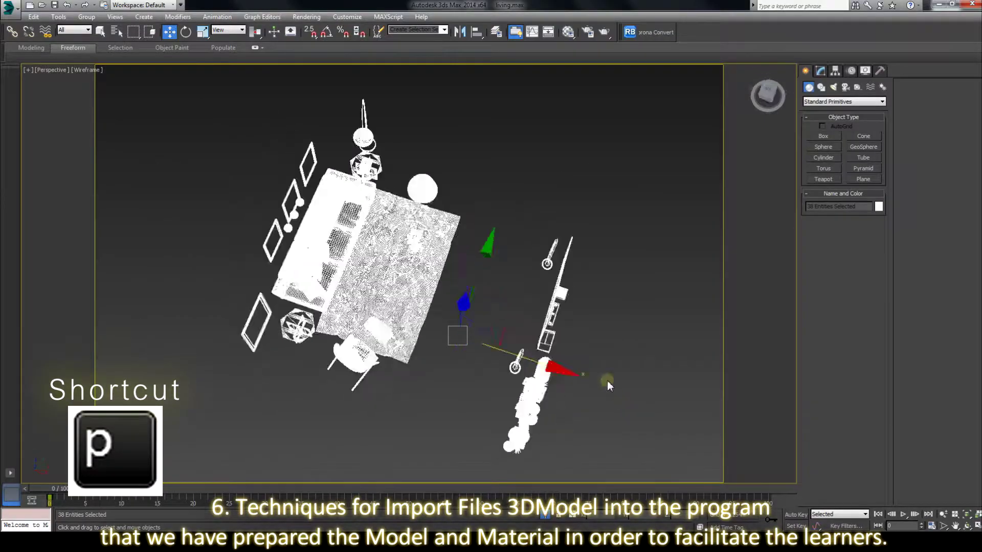
alt+middle_drag(586, 370, 563, 333)
click(650, 288)
scroll(490, 261, up, 4)
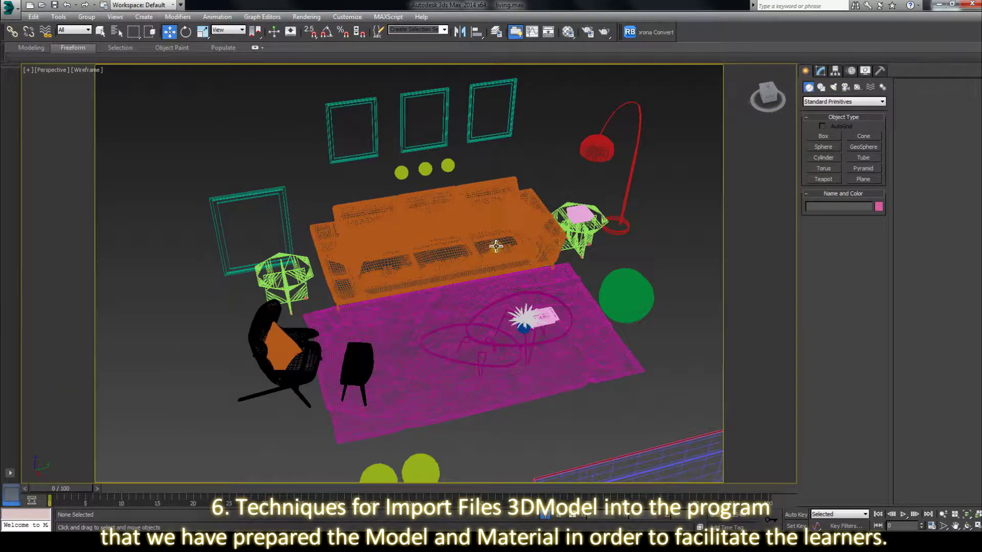
scroll(495, 246, down, 2)
key(F3)
mouse_move(473, 307)
alt+middle_down()
mouse_move(519, 320)
mouse_move(453, 281)
mouse_move(463, 305)
alt+middle_up()
scroll(346, 193, down, 5)
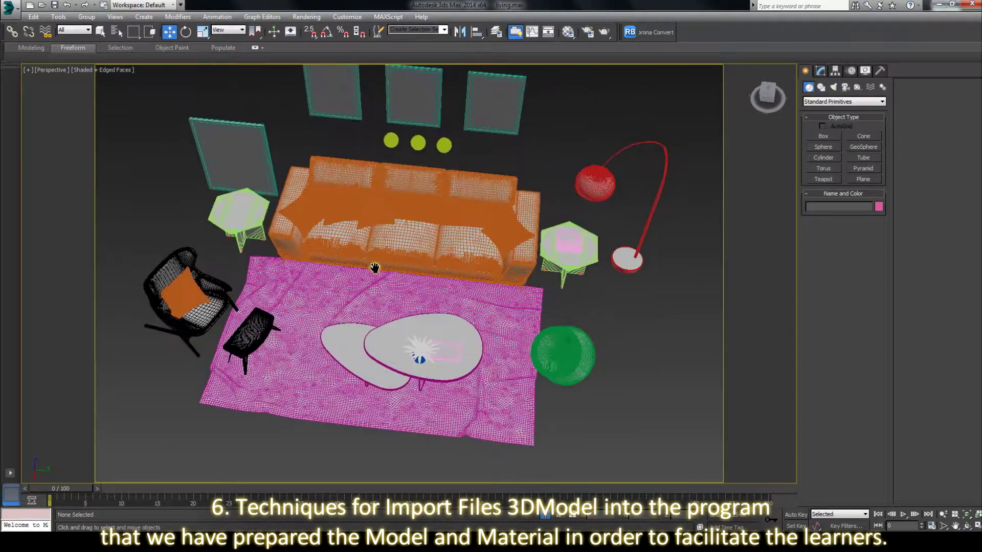
Set book_01 as the book material's diffuse map and show it in the viewport.
double_click(311, 138)
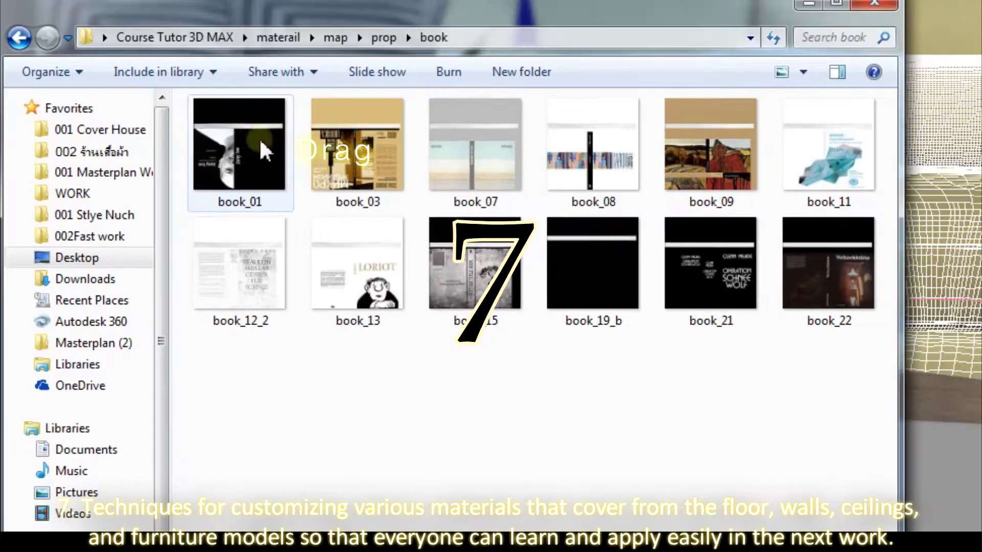
click(235, 134)
drag(235, 121, 895, 256)
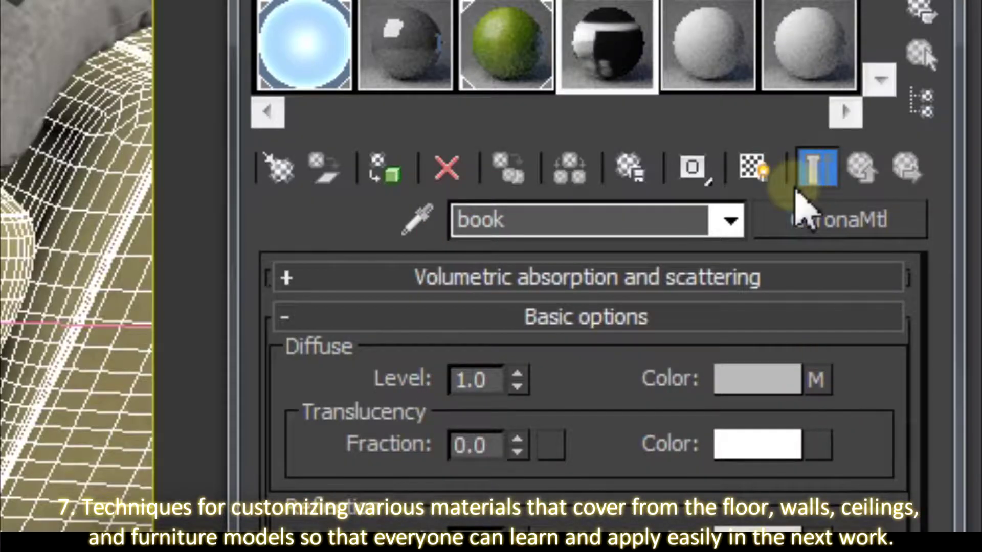
click(754, 168)
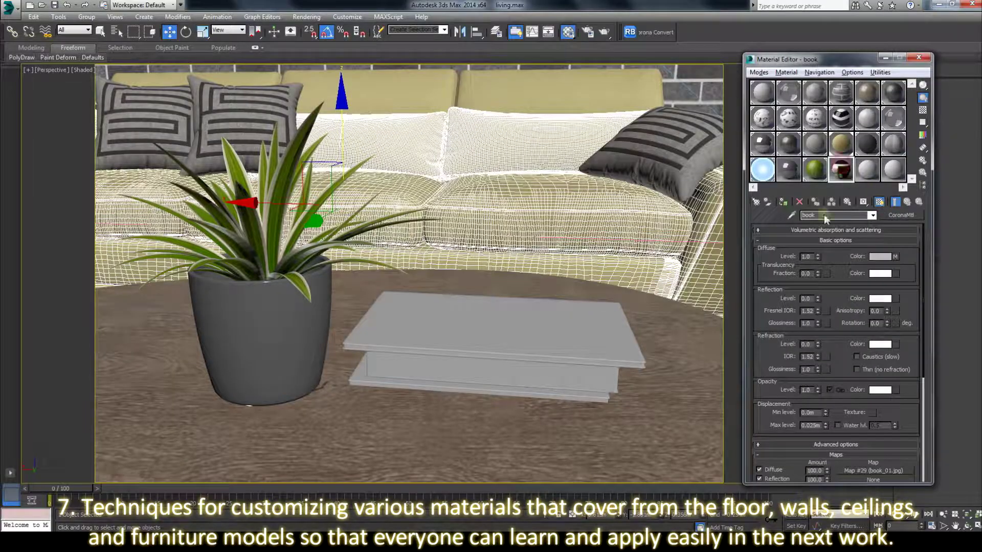
Set the book material's reflection glossiness to 0.65.
click(812, 323)
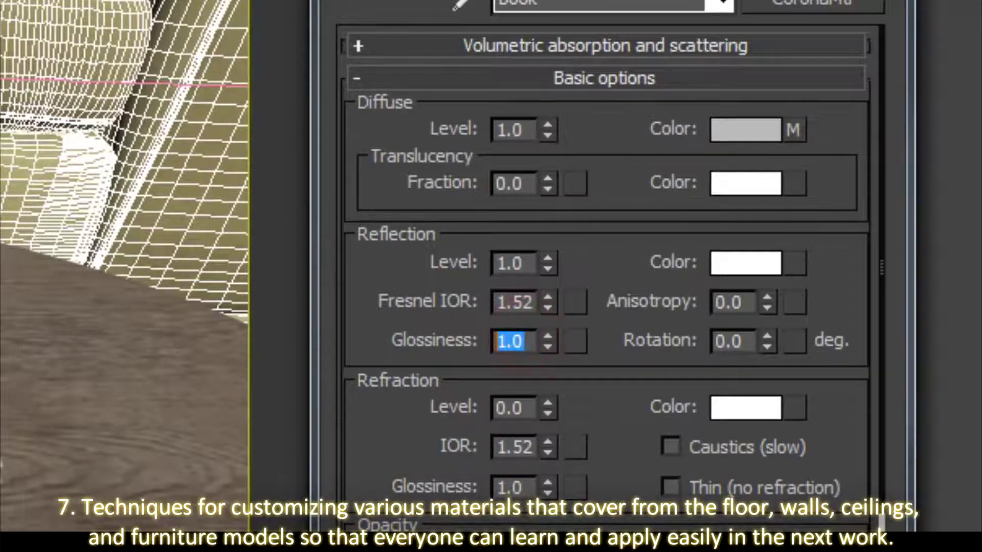
text(.)
text(65)
key(Return)
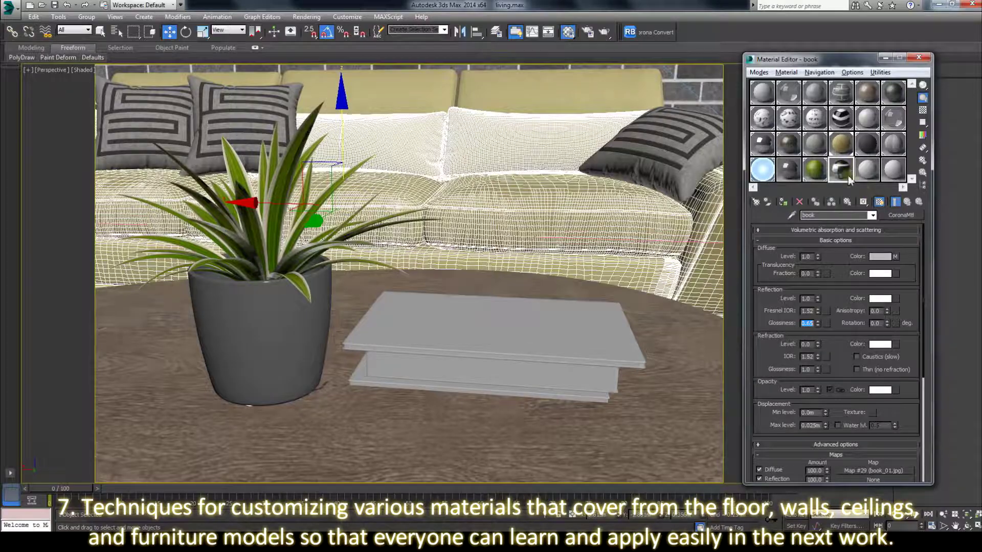
Apply the book material to the top and lower books, then render the scene.
drag(844, 172, 580, 337)
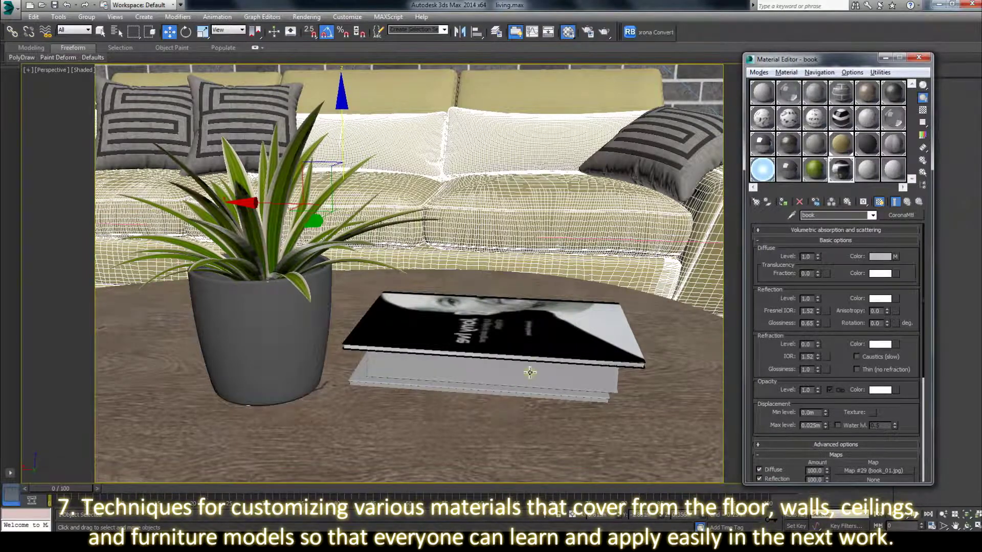
middle_drag(525, 377, 370, 328)
drag(844, 174, 354, 343)
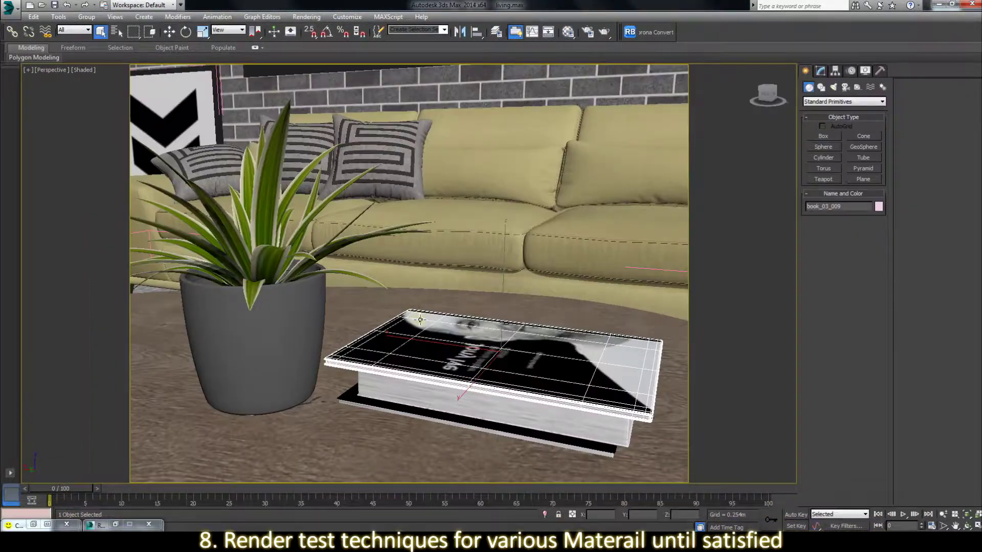
key(shift+q)
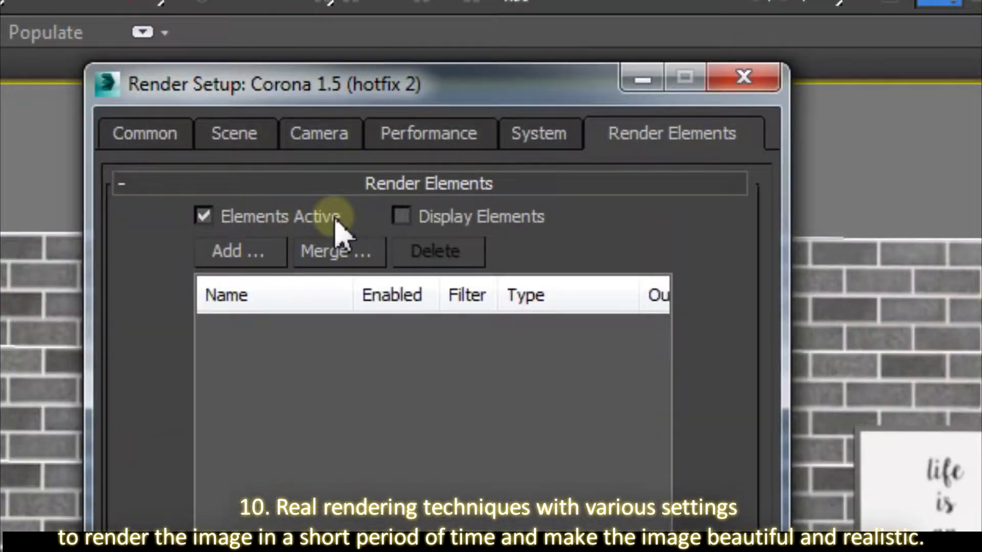
Add a CMasking_ID render element and switch off bloom and glare in the frame buffer.
click(229, 252)
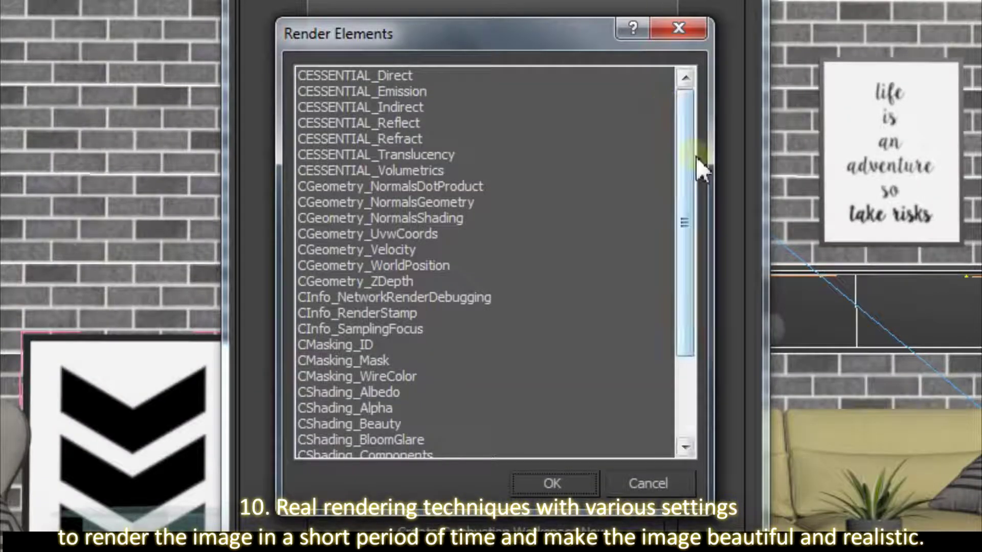
drag(685, 141, 688, 249)
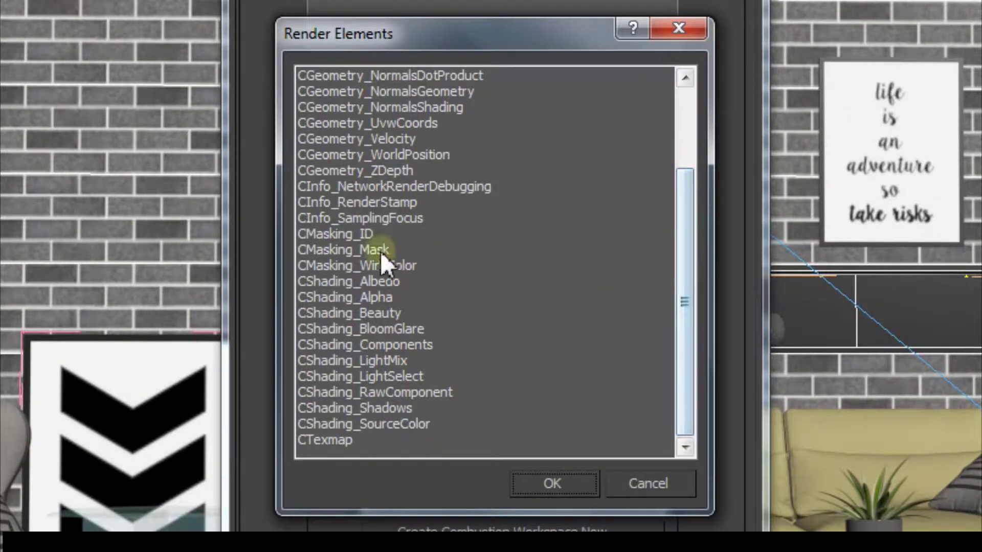
click(323, 237)
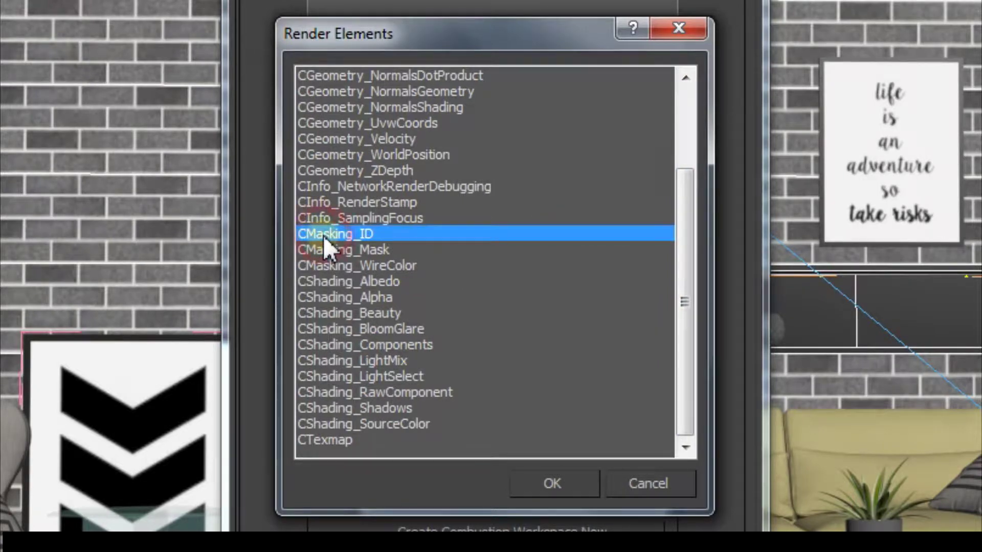
double_click(379, 232)
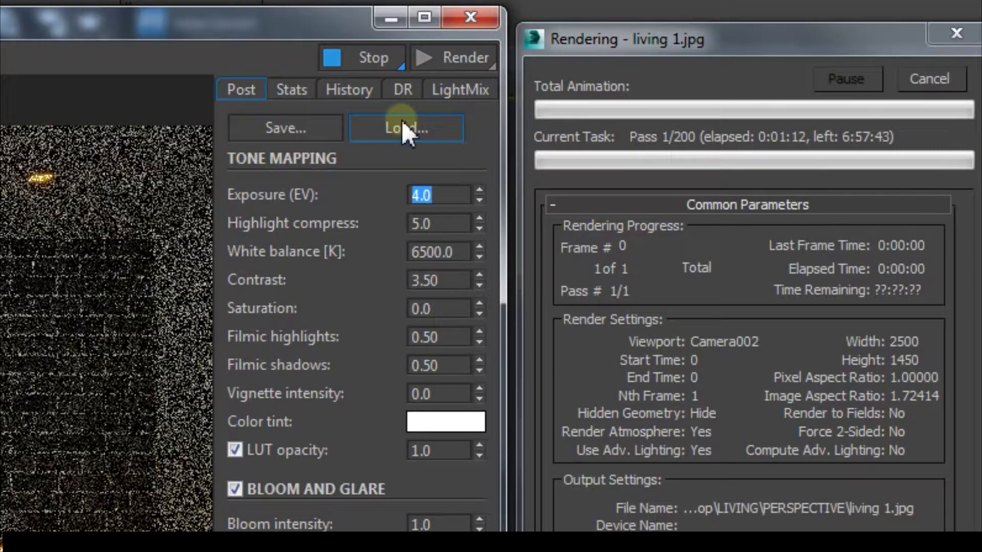
click(299, 486)
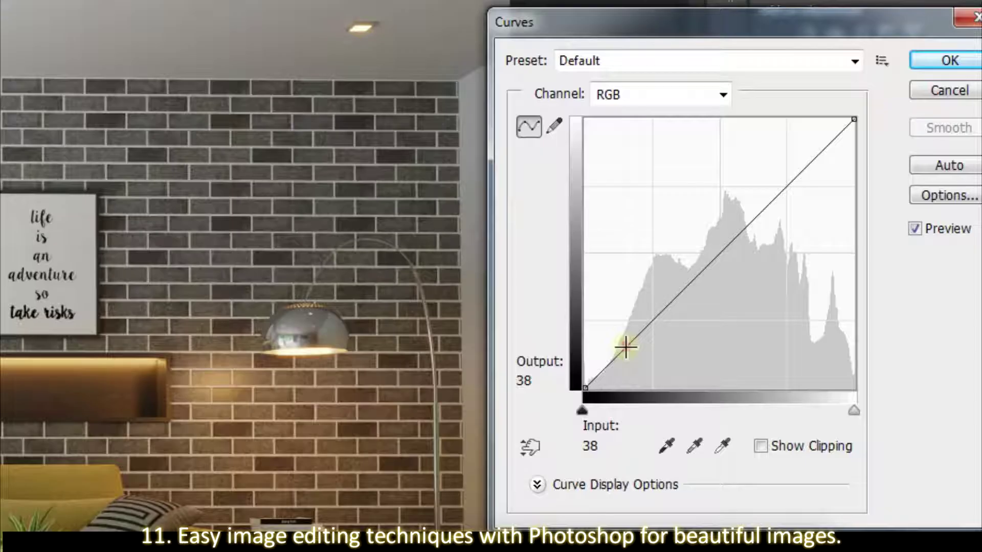
Build an S-curve with shadows at Output 33 and brighter highlights, then shift hue to green the sofa.
drag(804, 274, 807, 279)
drag(630, 356, 631, 351)
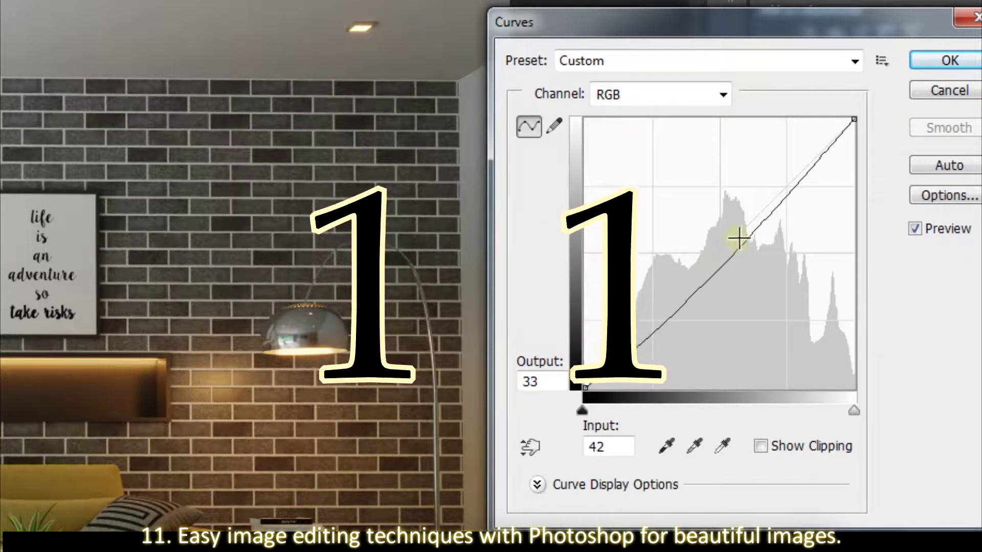
mouse_move(743, 234)
mouse_down()
mouse_move(747, 247)
mouse_move(723, 236)
mouse_up()
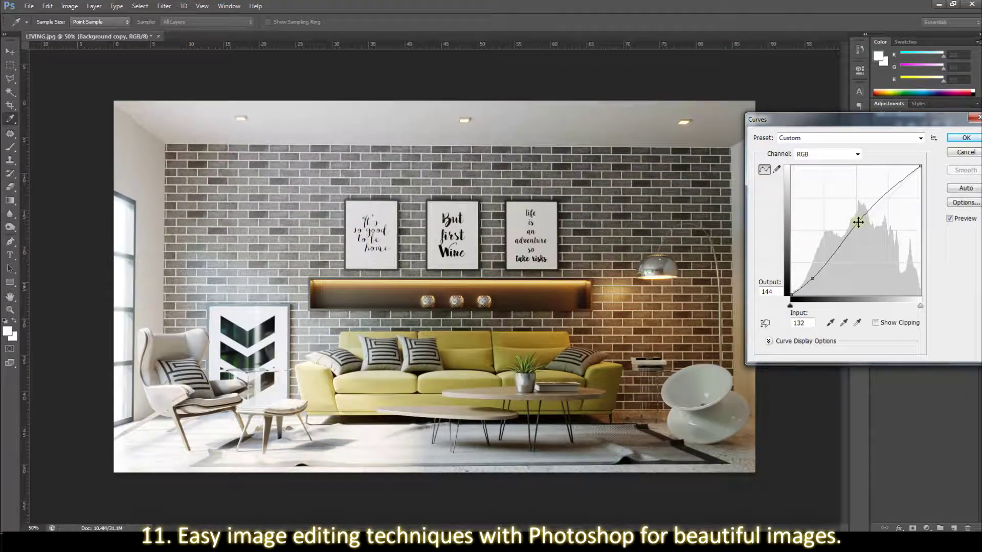
drag(858, 221, 856, 221)
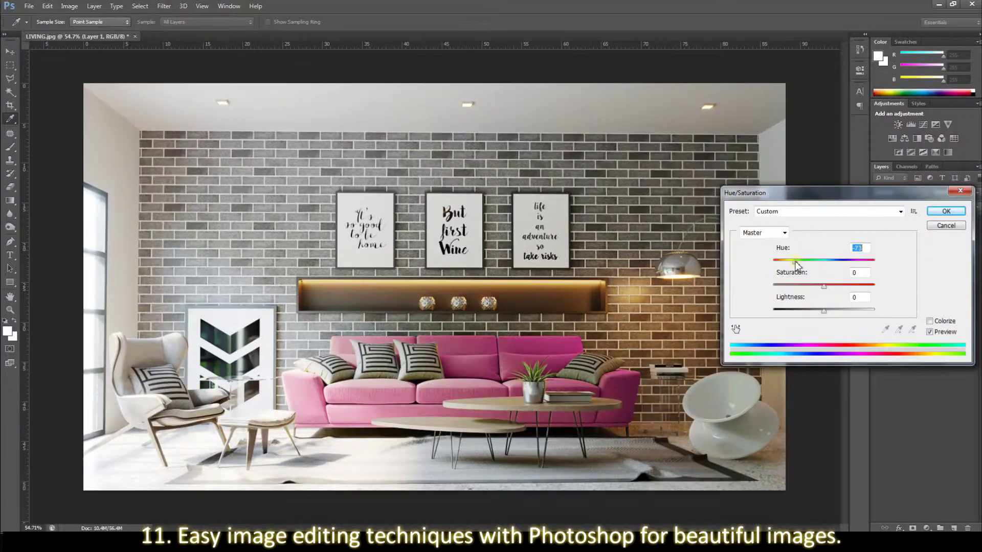
drag(805, 267, 872, 262)
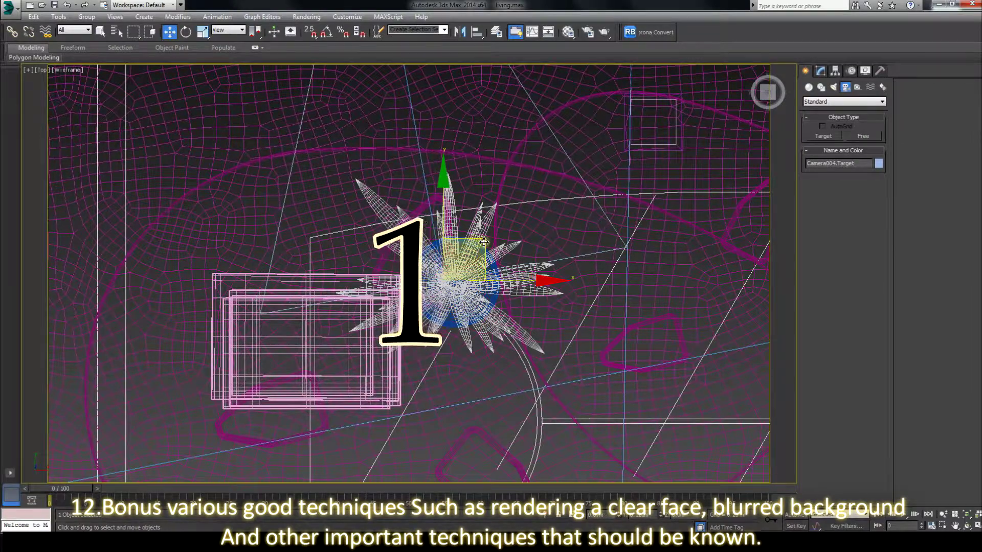
Nudge the camera target in the Top view and set the camera's sensor width to 100.
drag(484, 242, 478, 247)
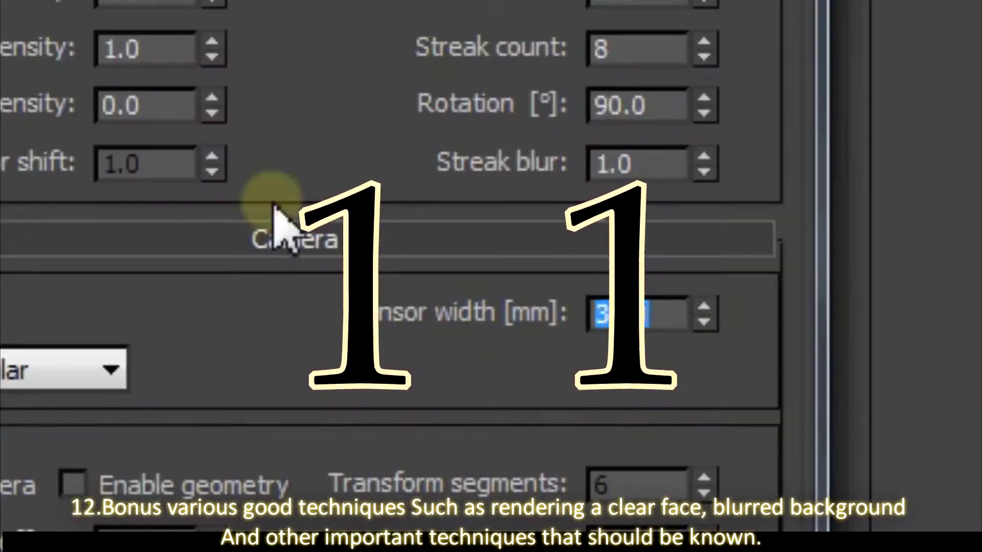
text(100)
key(Return)
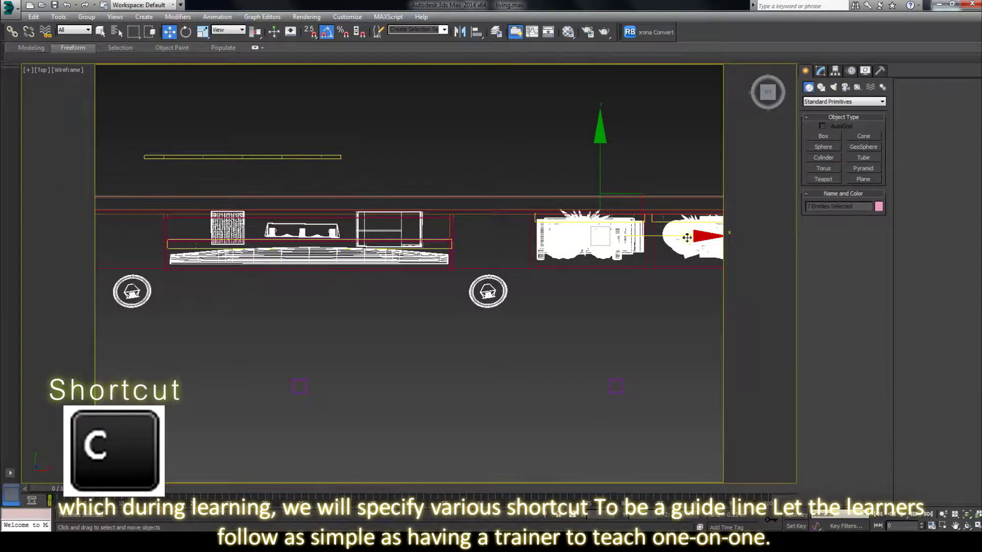
View the scene through Camera003 in shaded display.
key(c)
double_click(474, 115)
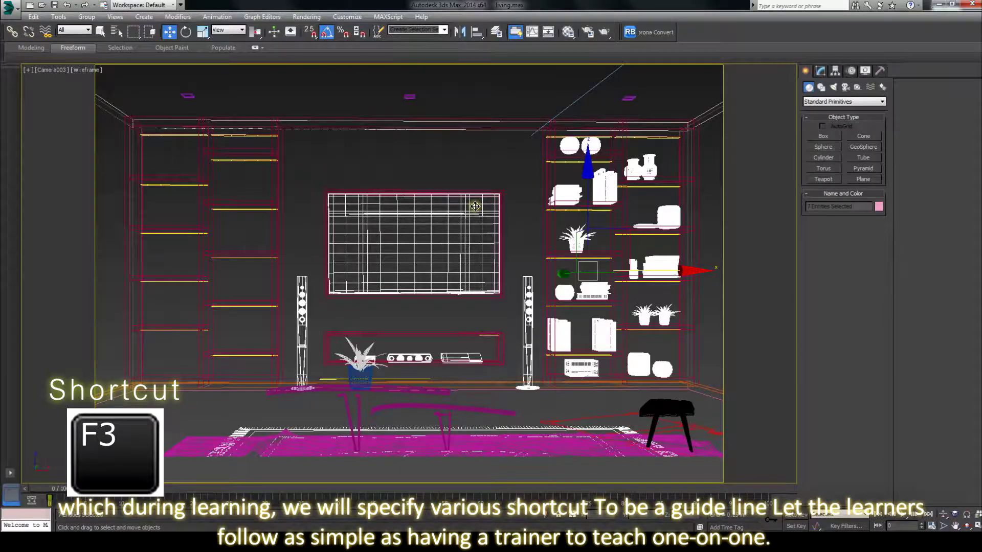
key(F3)
Clone the right shelves' decor group as an instance over to the left shelves.
click(485, 129)
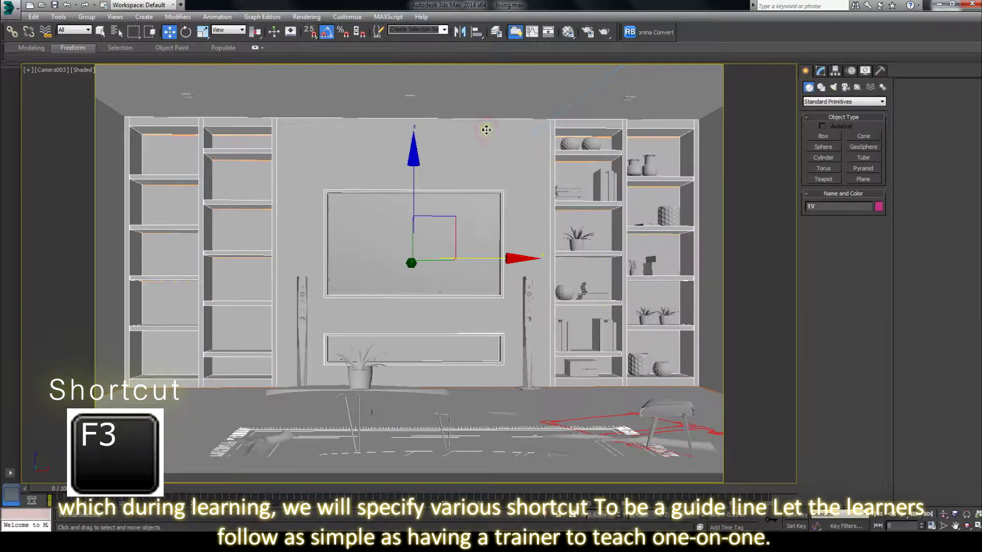
click(592, 139)
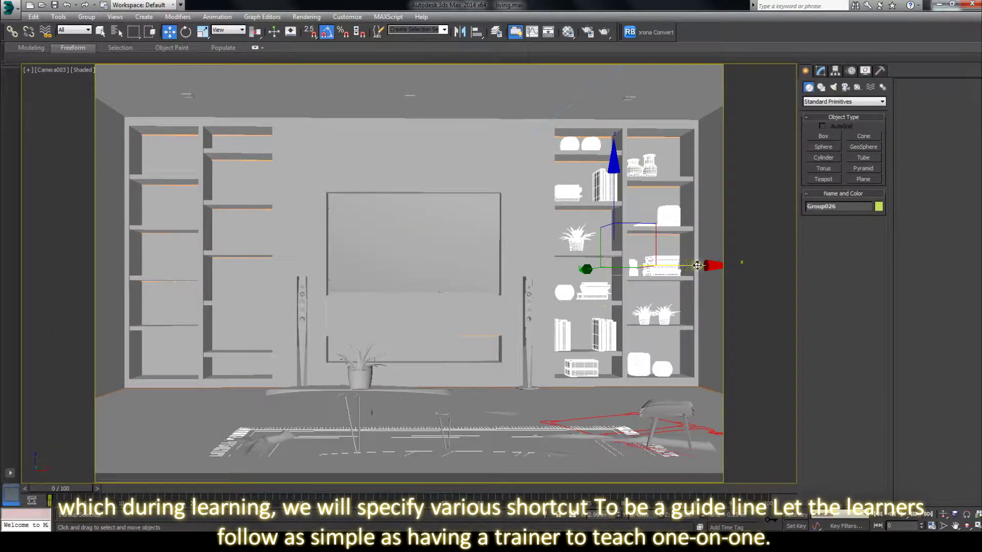
mouse_move(702, 264)
shift+mouse_down()
mouse_move(446, 246)
mouse_move(320, 241)
mouse_move(291, 250)
shift+mouse_up()
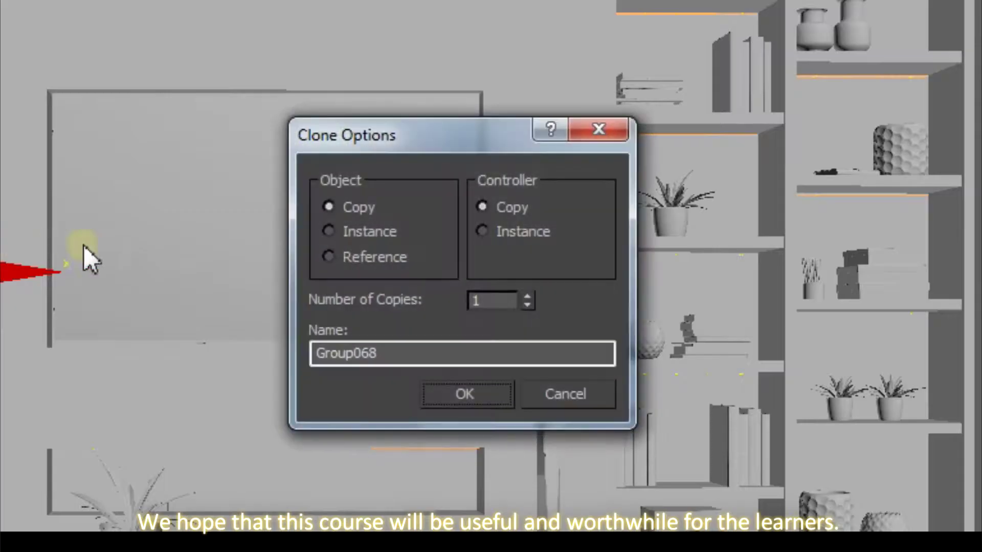
click(372, 232)
click(464, 393)
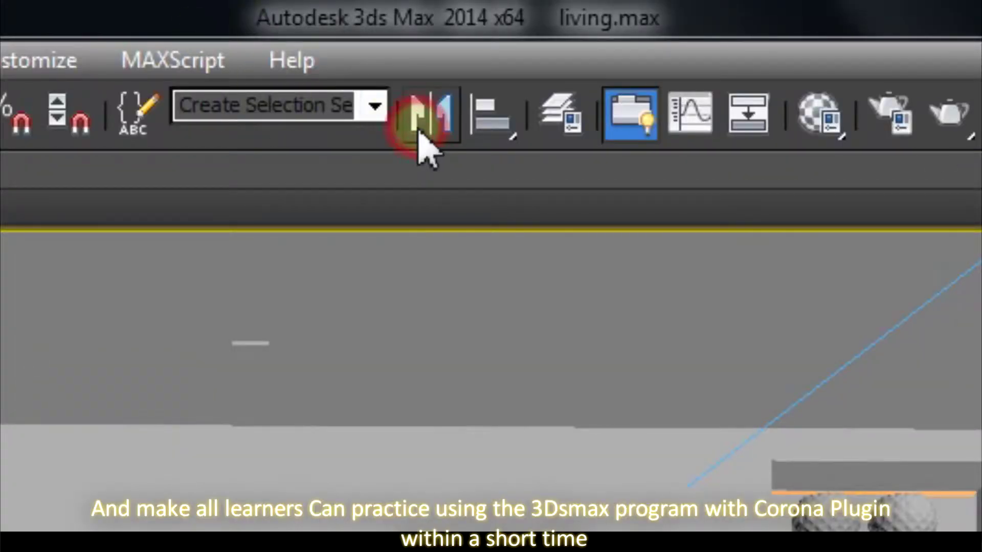
Mirror the instanced decor, slide it slightly left, then select Box049 and Box005.
click(432, 113)
click(464, 354)
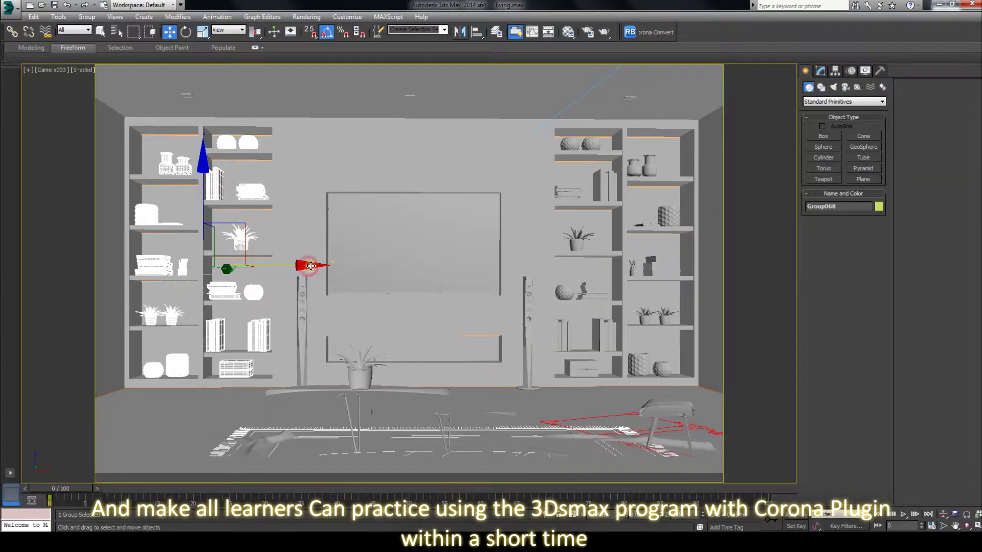
drag(310, 266, 305, 264)
click(423, 106)
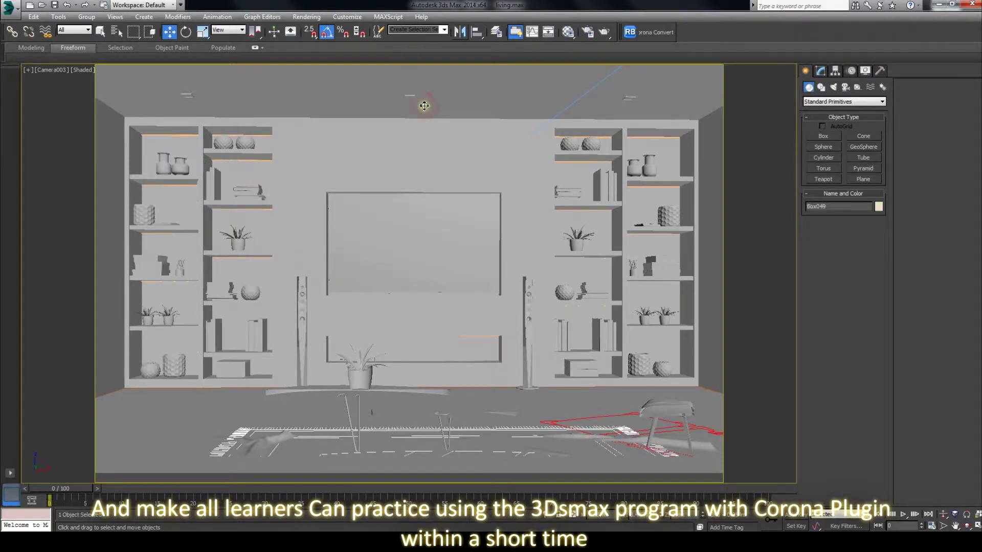
click(578, 461)
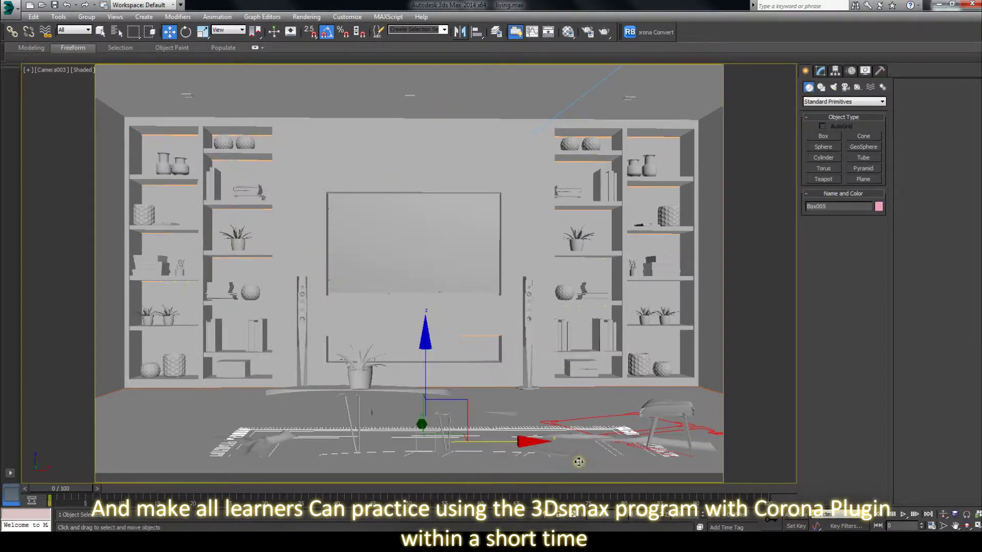